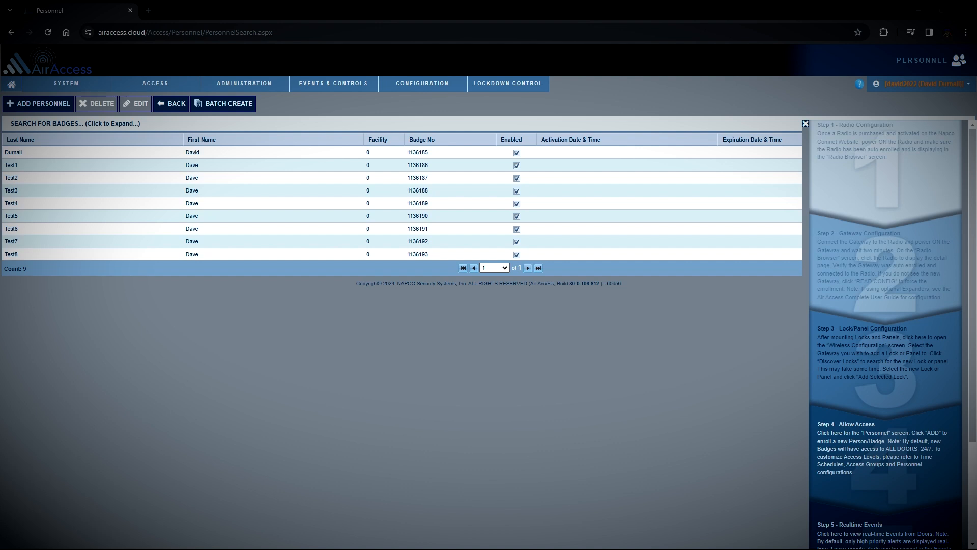
Step: Bring up the ADMINISTRATION dropdown menu from the top navigation bar
mouse_move(231, 82)
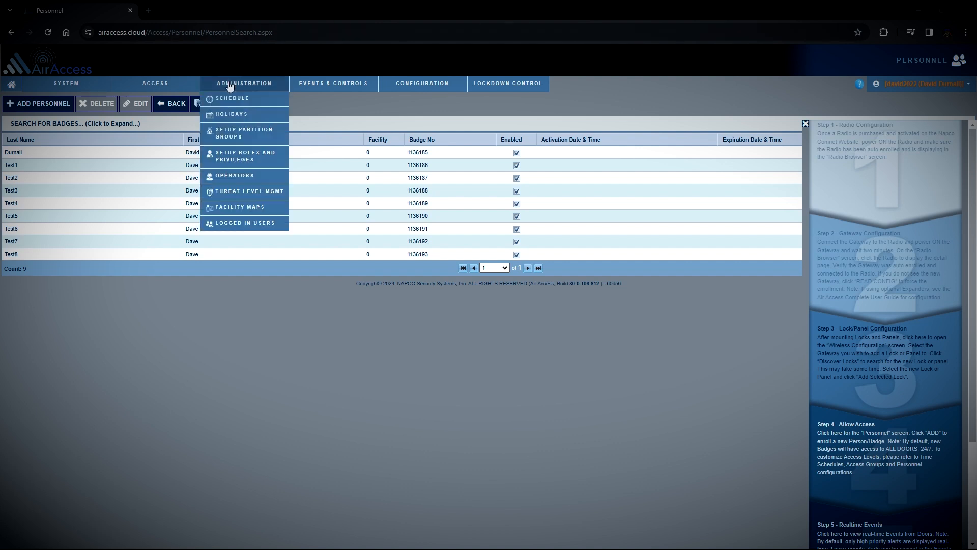
Step: Open Role_60656_407987 for editing from the Setup Roles and Privileges list
left_click(250, 159)
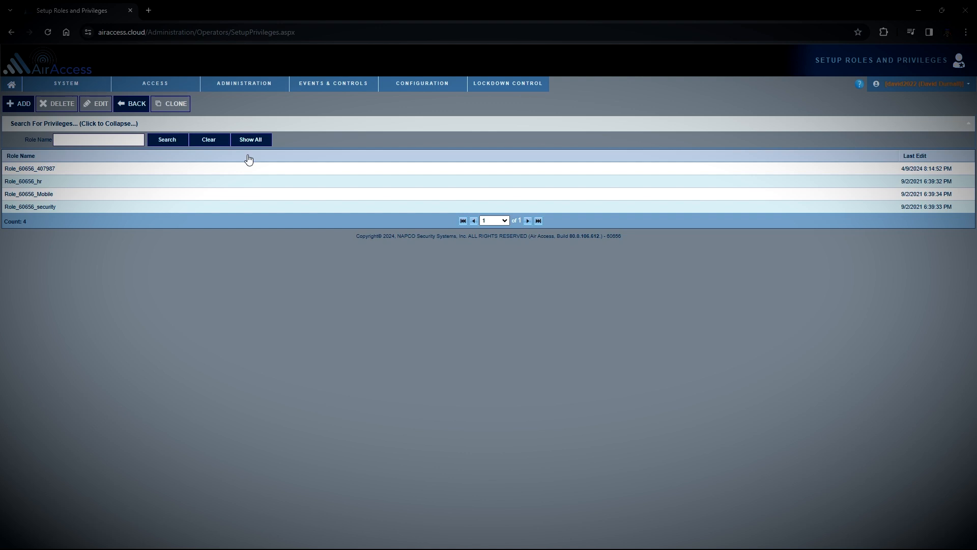
left_click(59, 172)
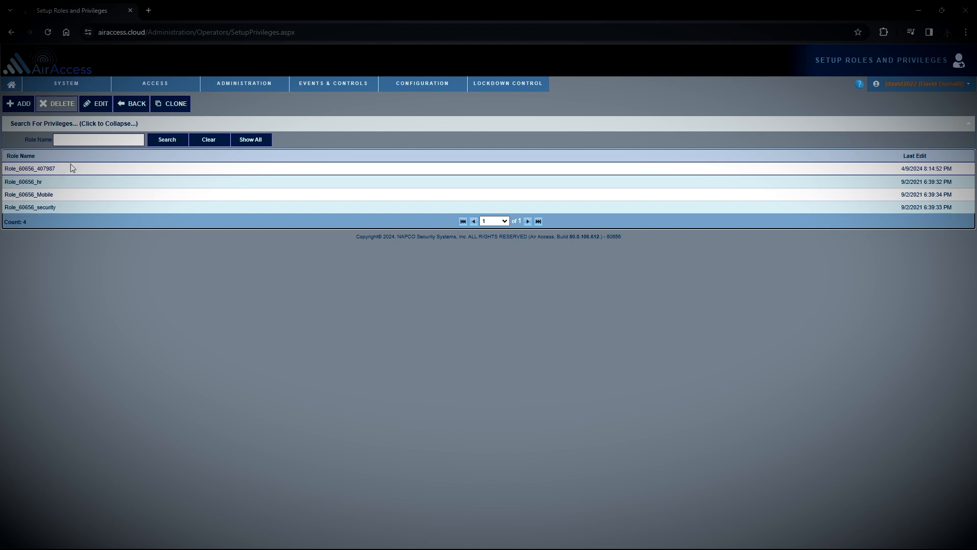
left_click(98, 104)
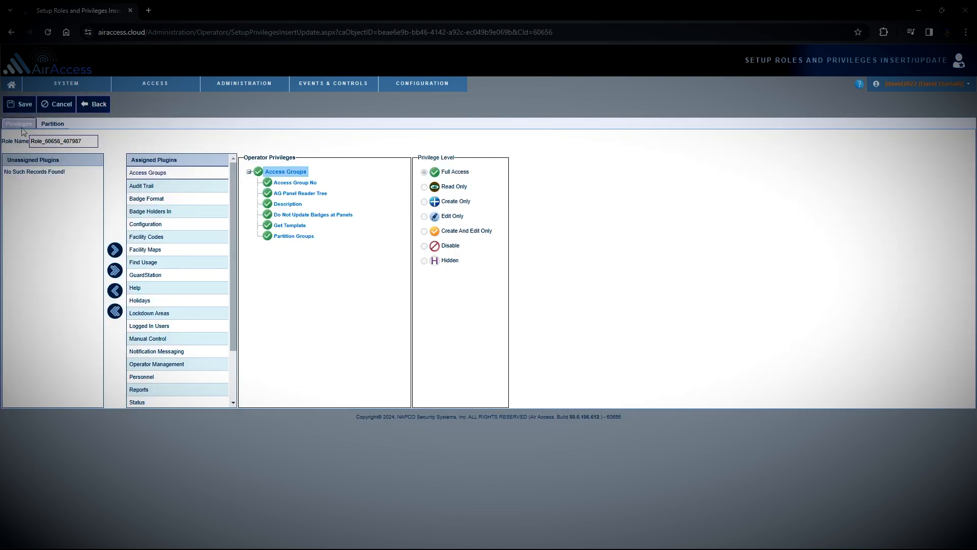
left_click(88, 141)
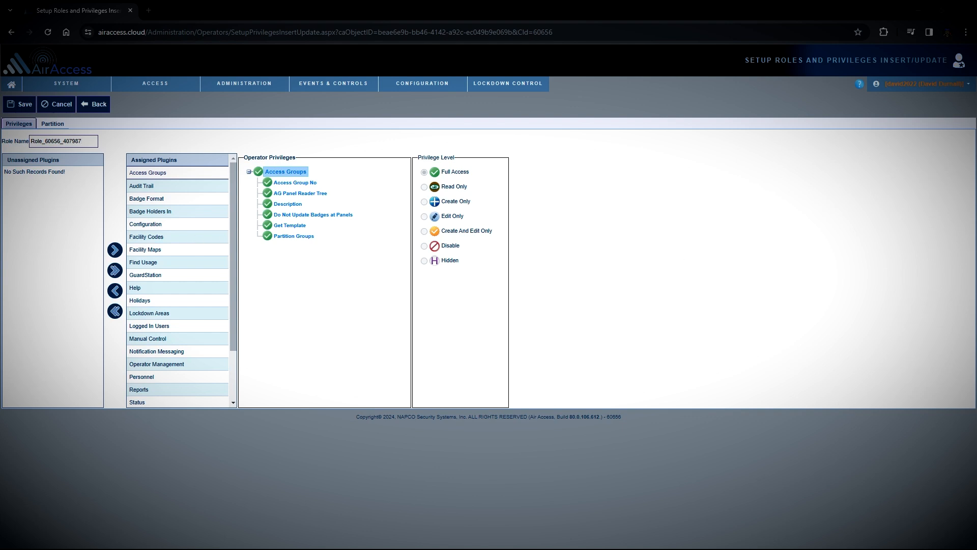
mouse_move(147, 102)
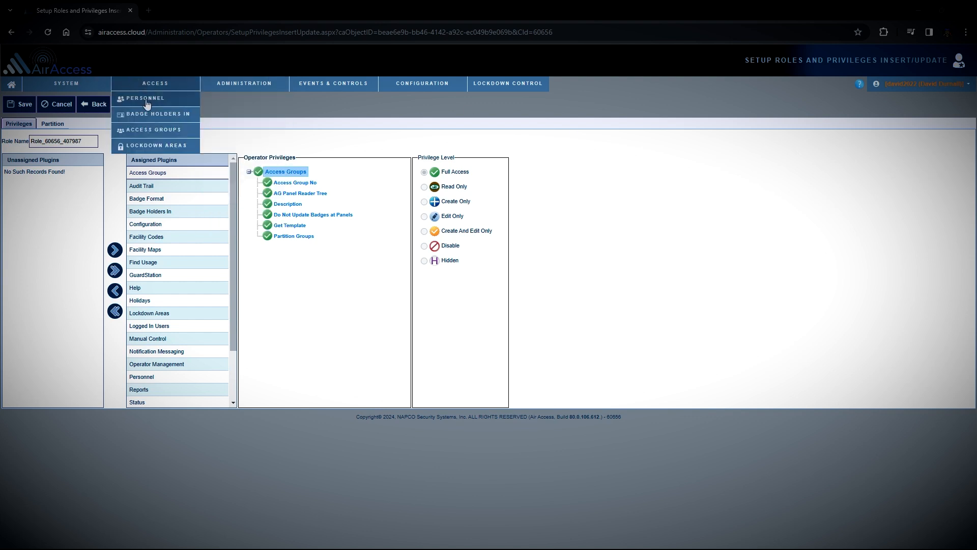
mouse_move(338, 83)
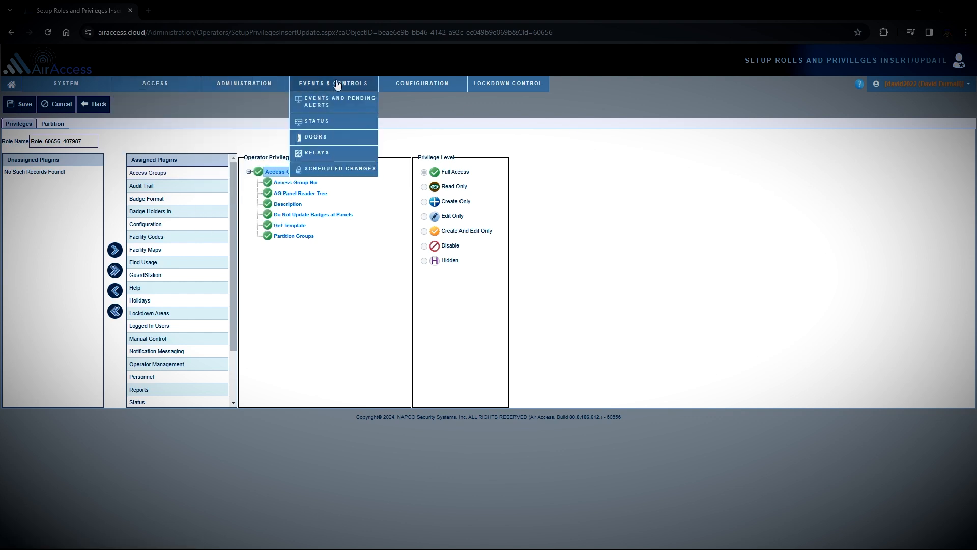
mouse_move(408, 84)
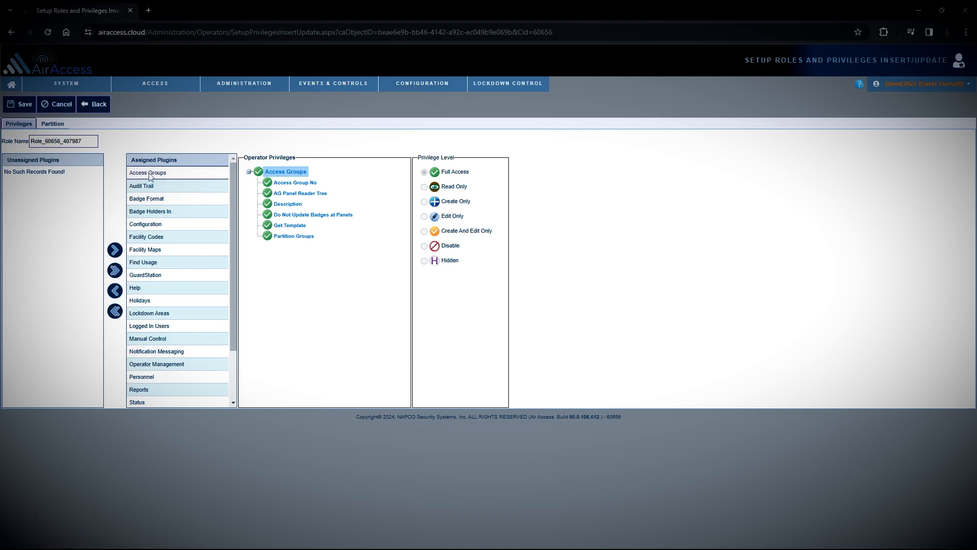
mouse_move(156, 83)
left_click(312, 184)
left_click(325, 194)
left_click(366, 206)
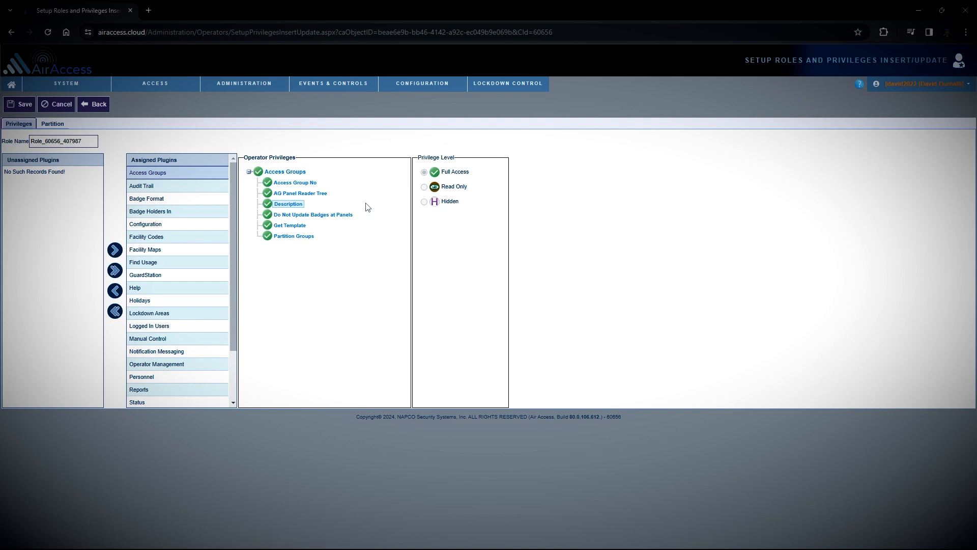
left_click(300, 227)
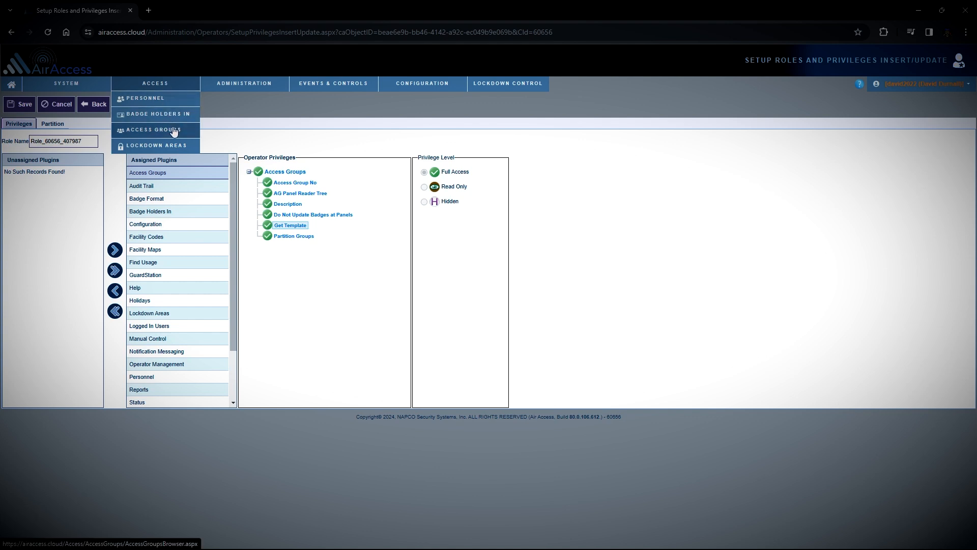
Step: Edit the All Door Access group and set its Get Template to No Access
left_click(173, 130)
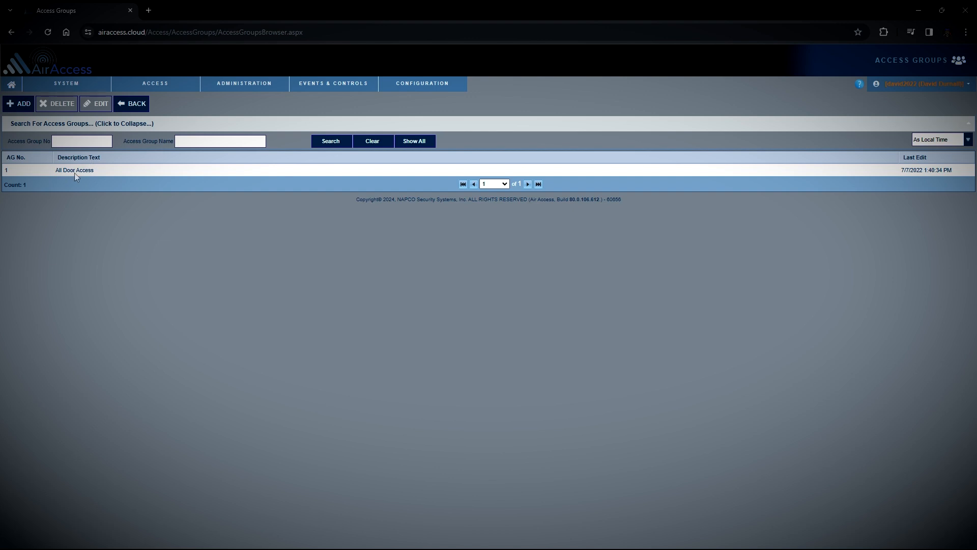
left_click(74, 173)
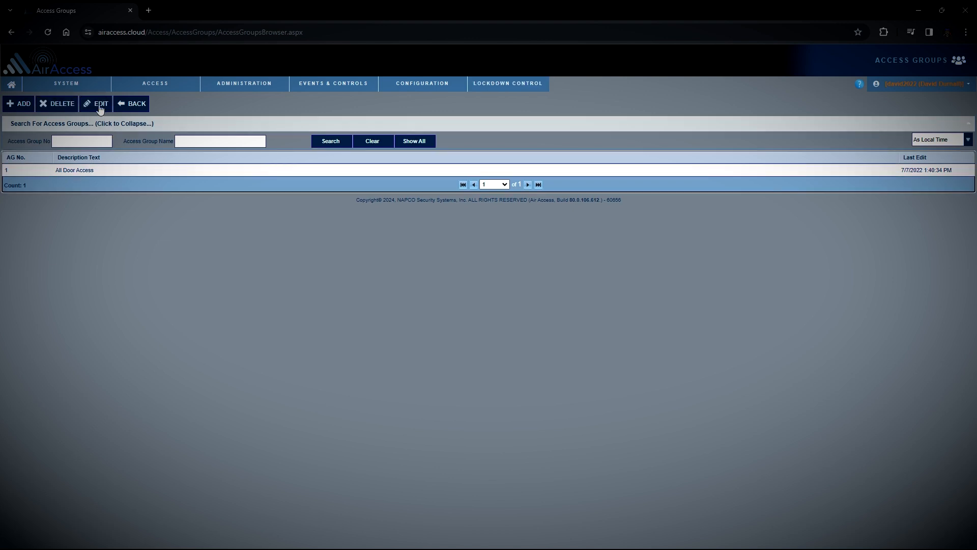
left_click(96, 105)
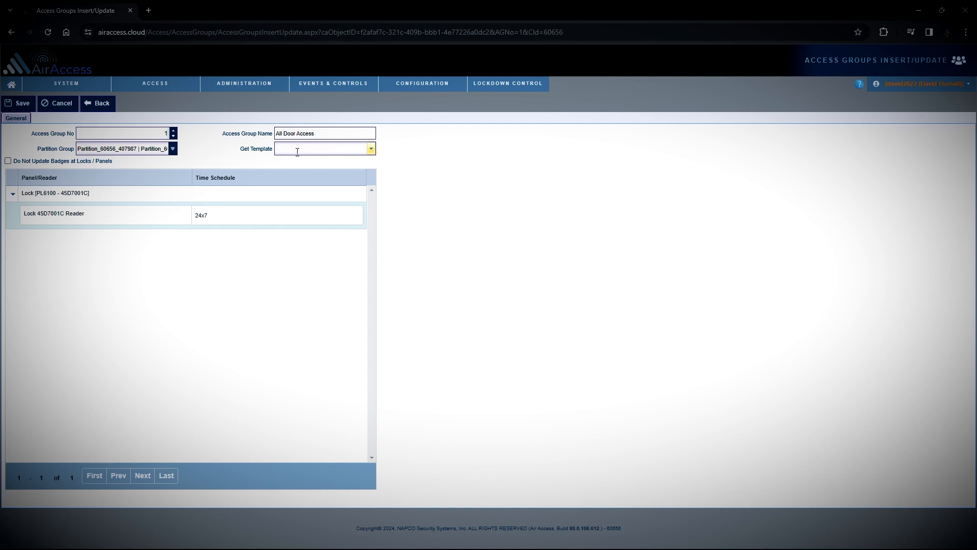
left_click(372, 149)
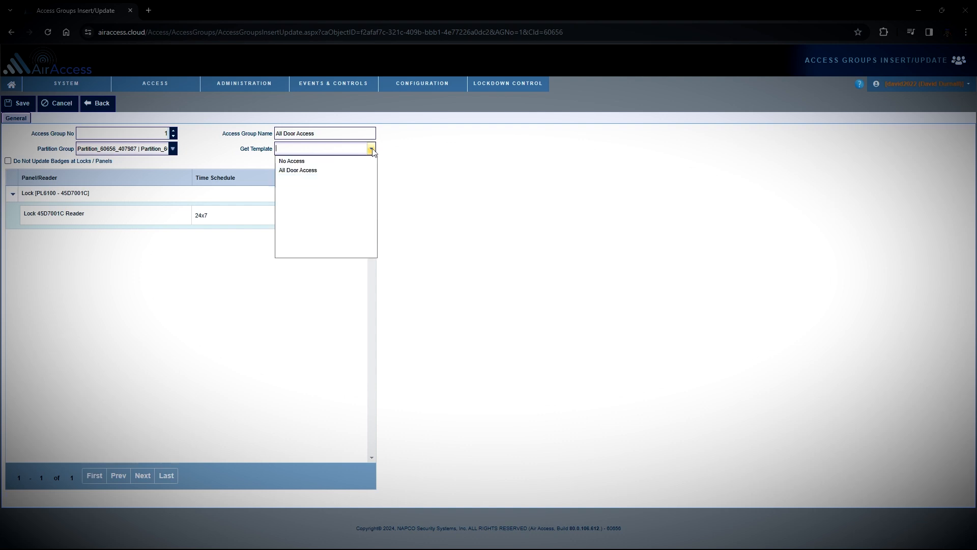
left_click(300, 162)
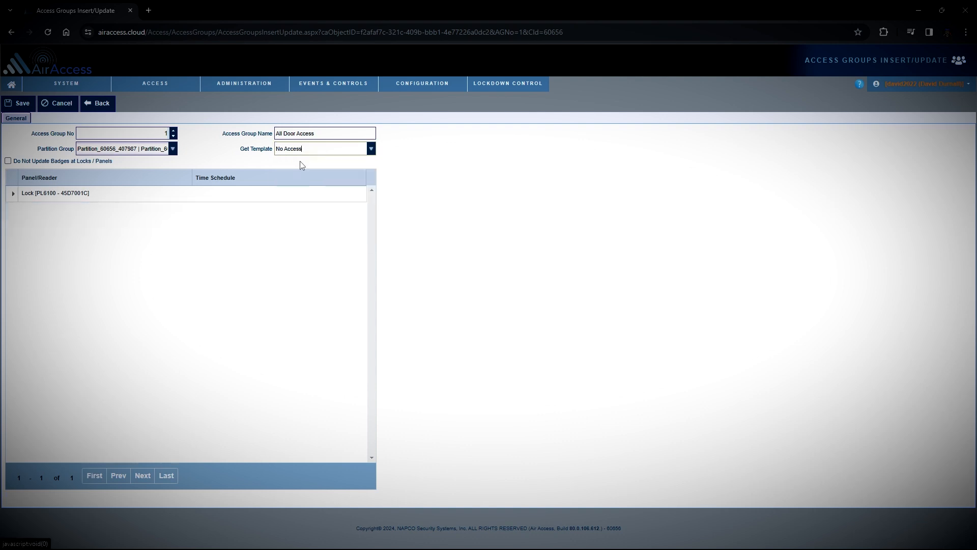
left_click(23, 107)
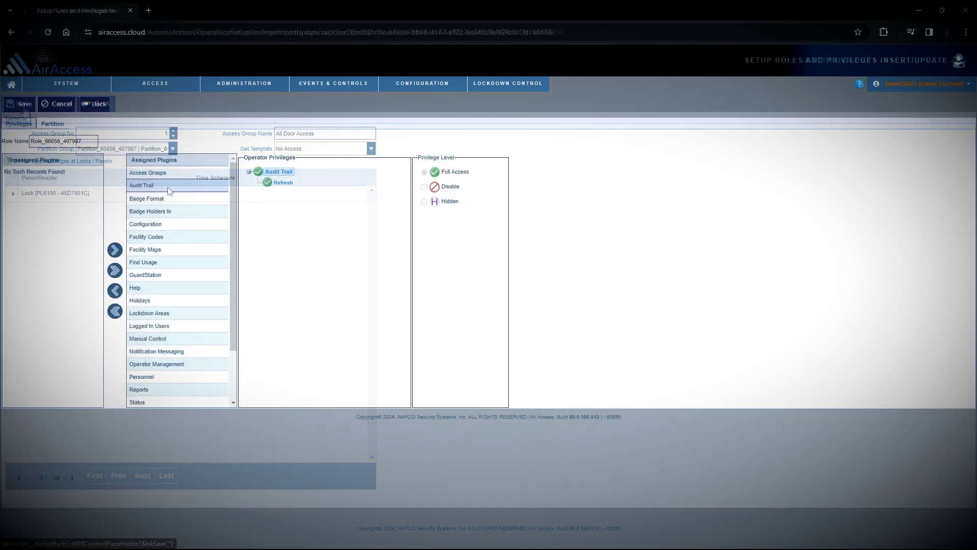
mouse_move(76, 86)
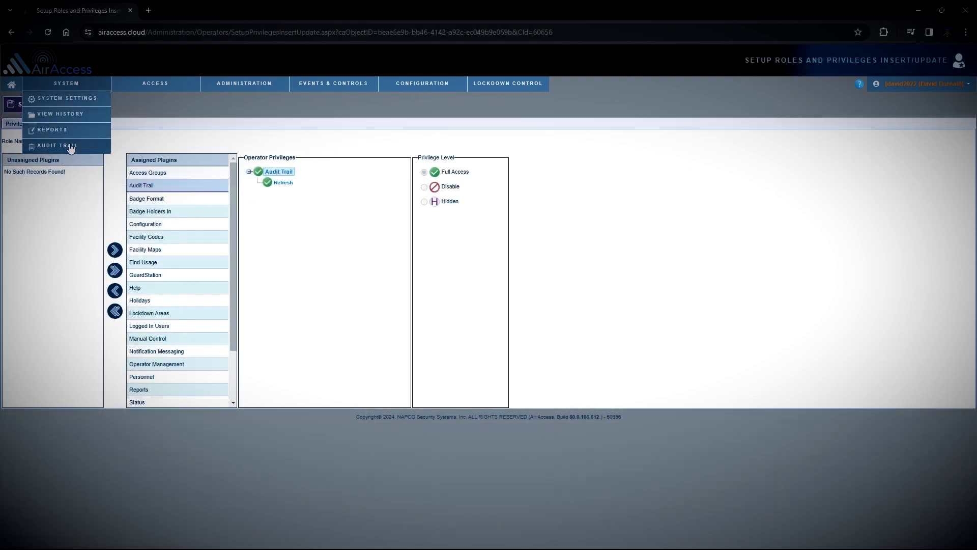
left_click(183, 201)
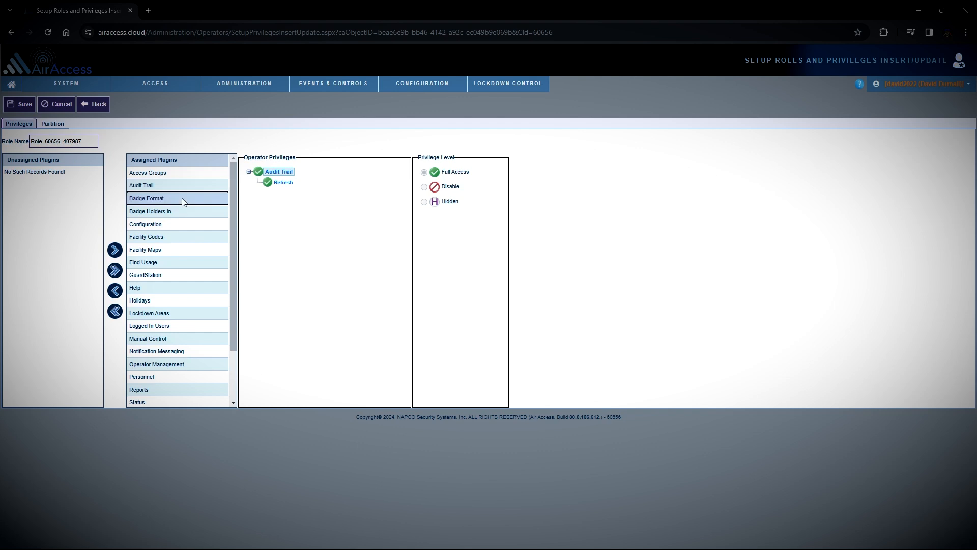
mouse_move(185, 85)
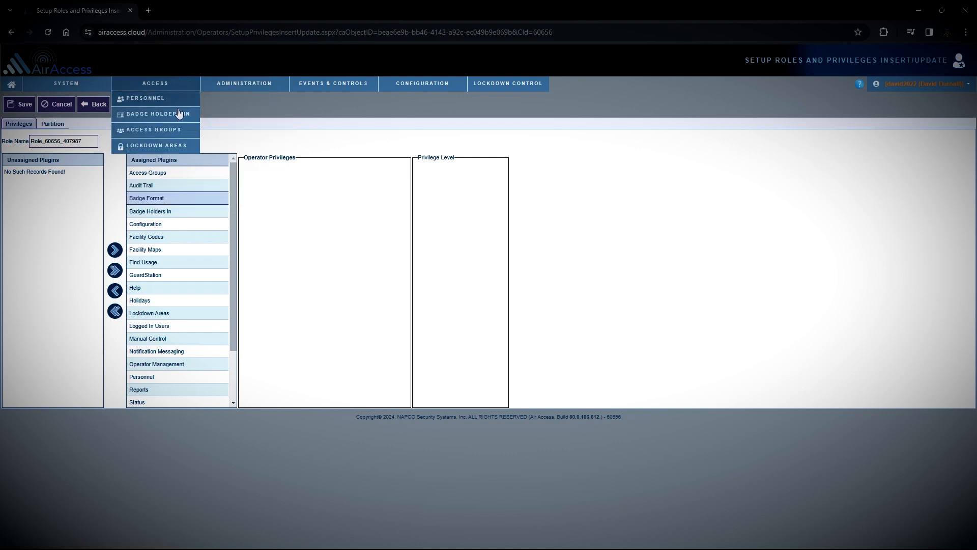
left_click(158, 211)
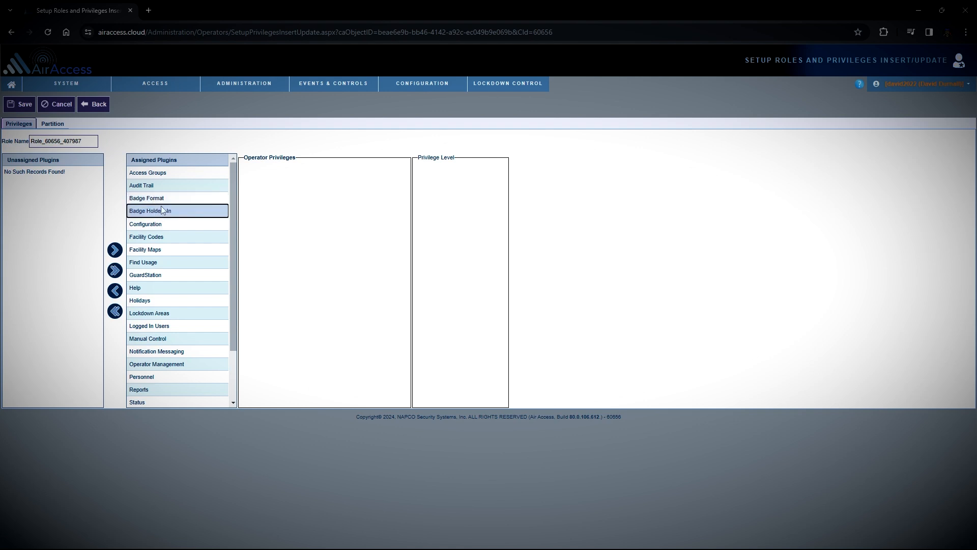
mouse_move(155, 84)
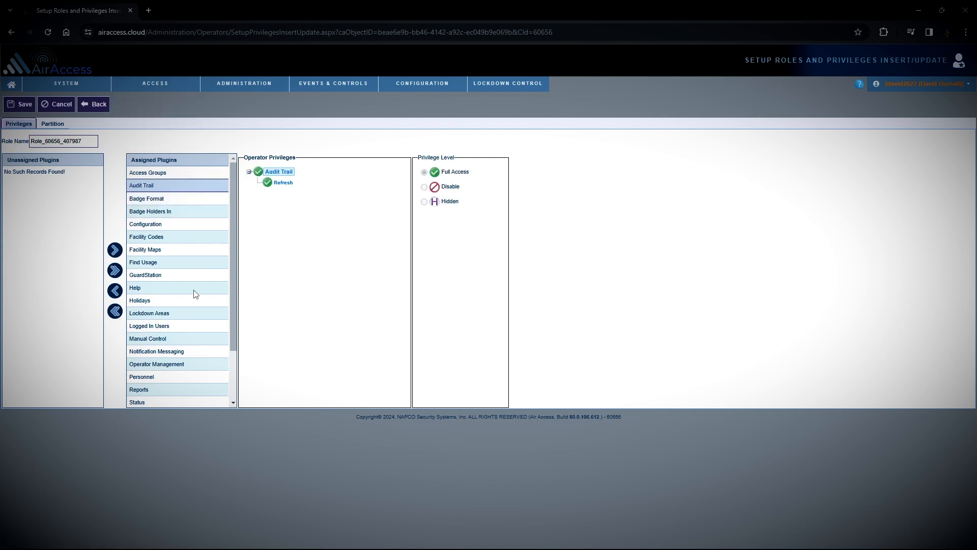
left_click(138, 290)
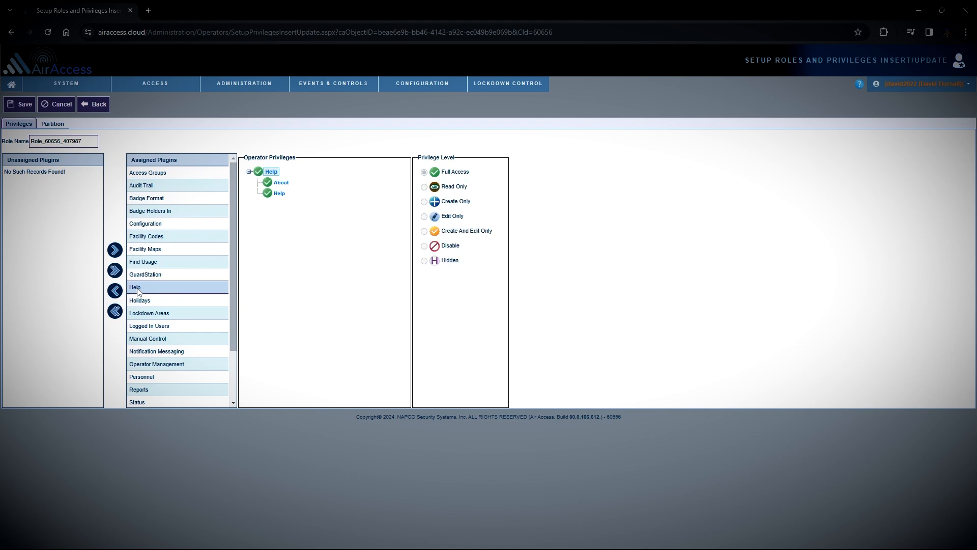
left_click(945, 89)
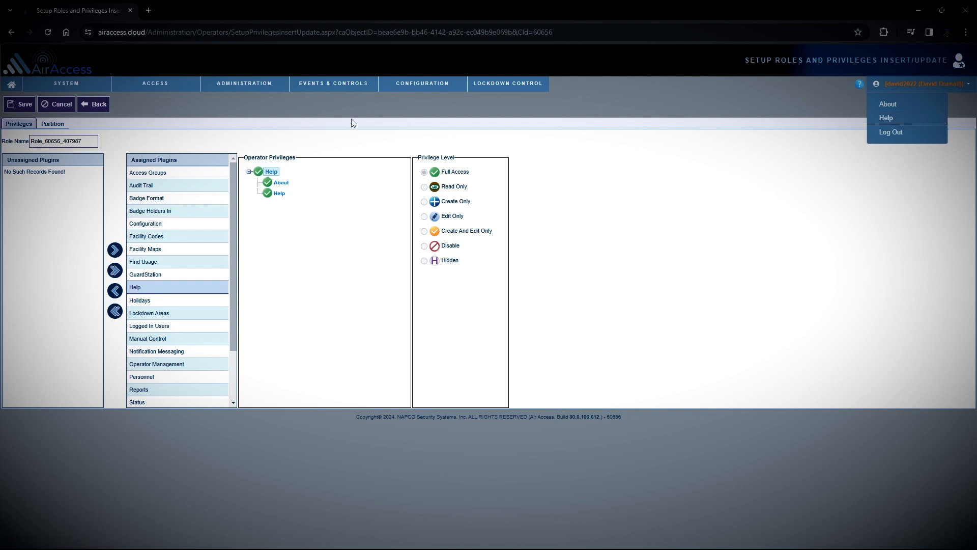
left_click(158, 264)
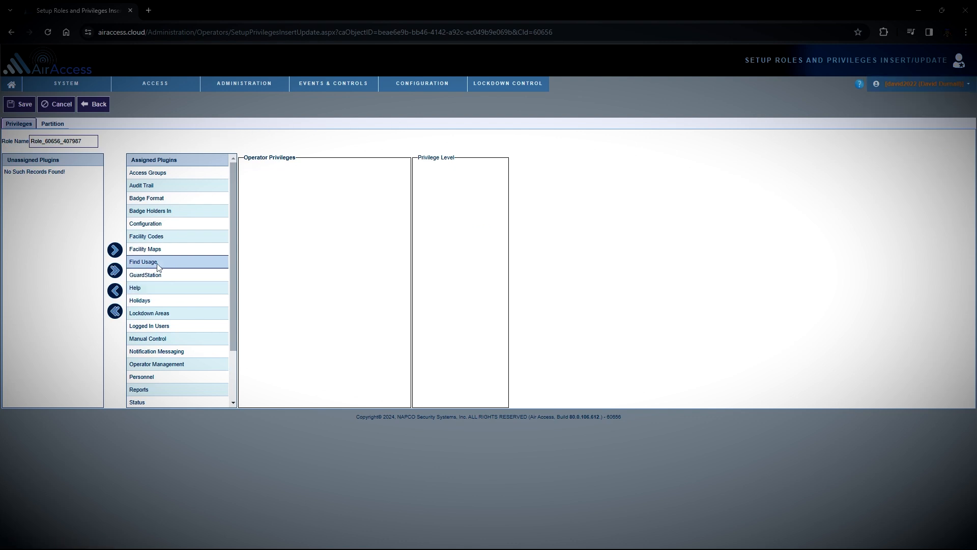
scroll(190, 316, "down", 2)
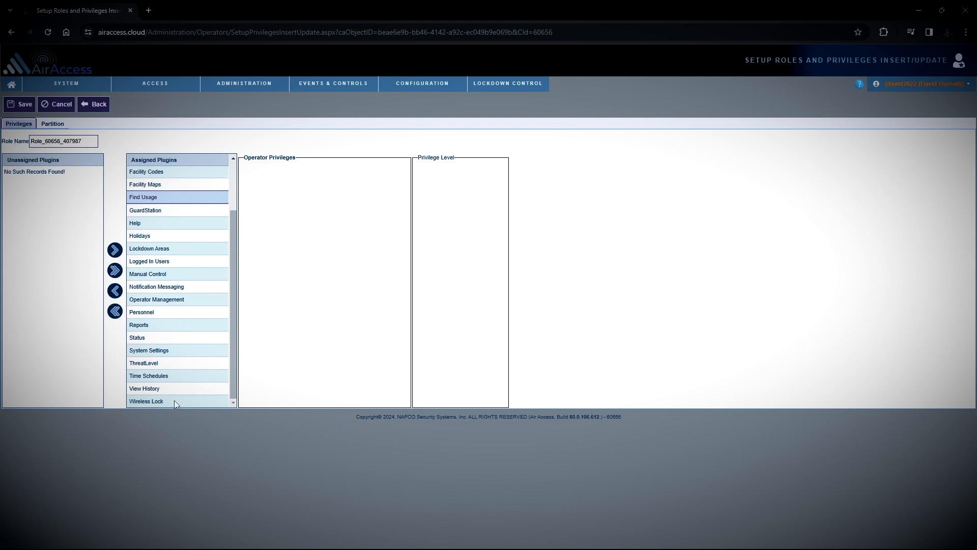
left_click(174, 400)
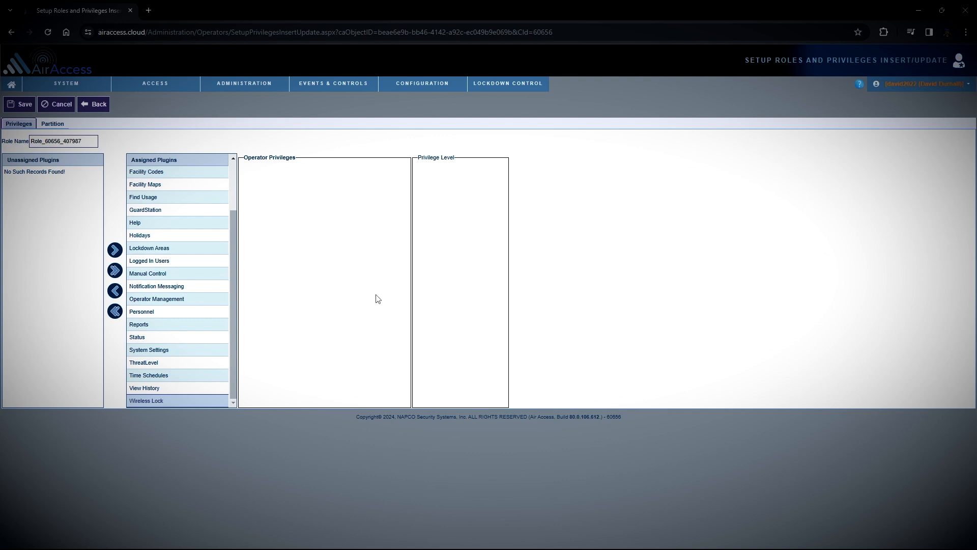
double_click(31, 144)
left_click_drag(31, 144, 91, 141)
Step: Log out, then set the role's Wireless Lock plugin to Full Access
left_click(924, 83)
left_click(891, 132)
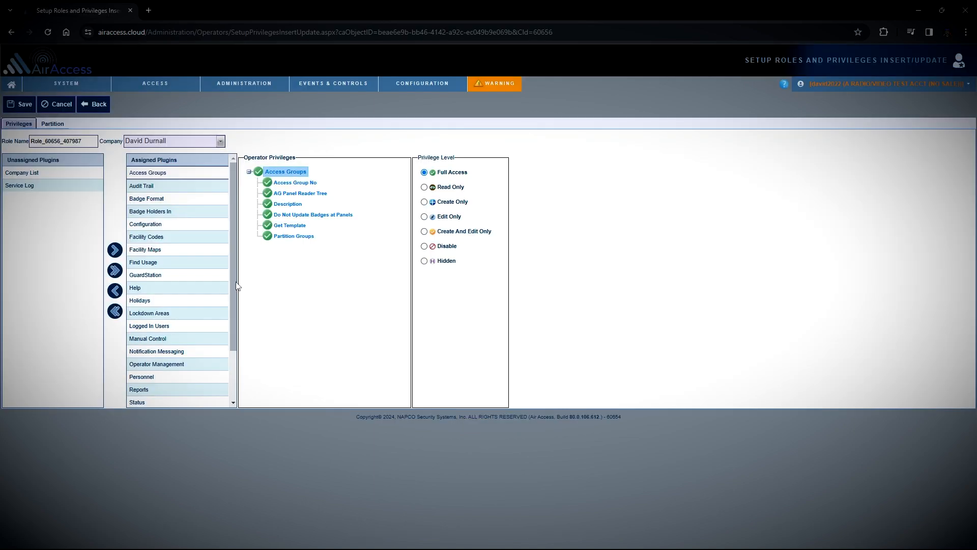
scroll(225, 286, "down", 2)
left_click(160, 402)
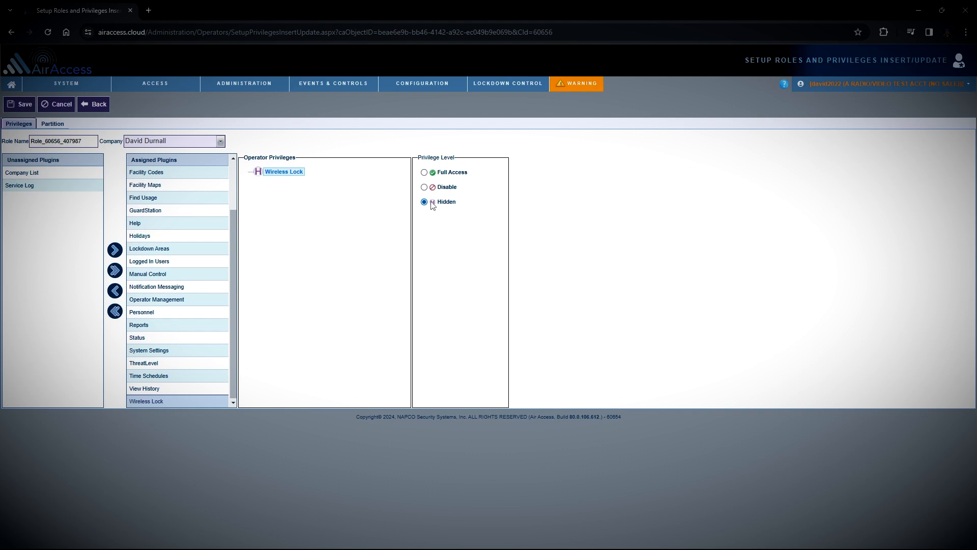
left_click(425, 174)
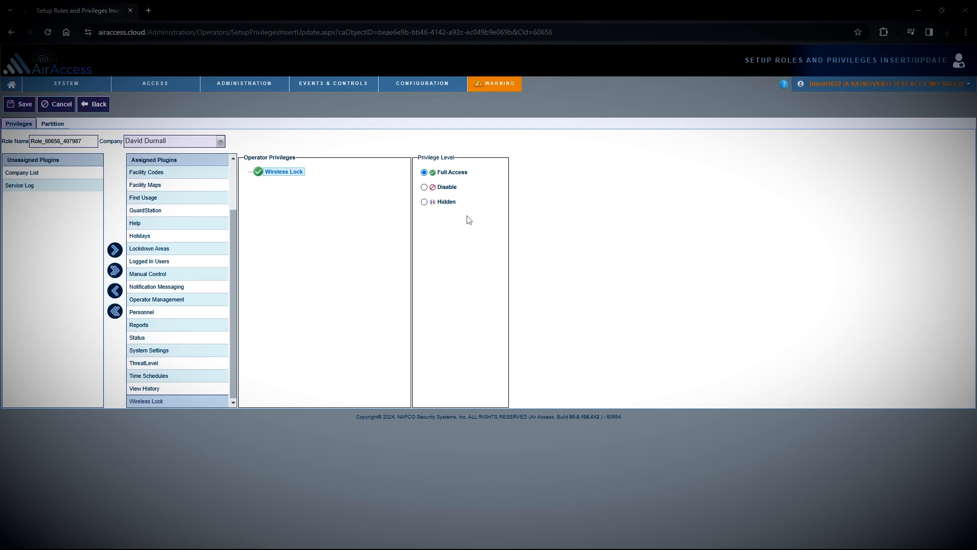
Step: Return to the start page and select the Find Usage plugin
mouse_move(842, 86)
left_click(817, 104)
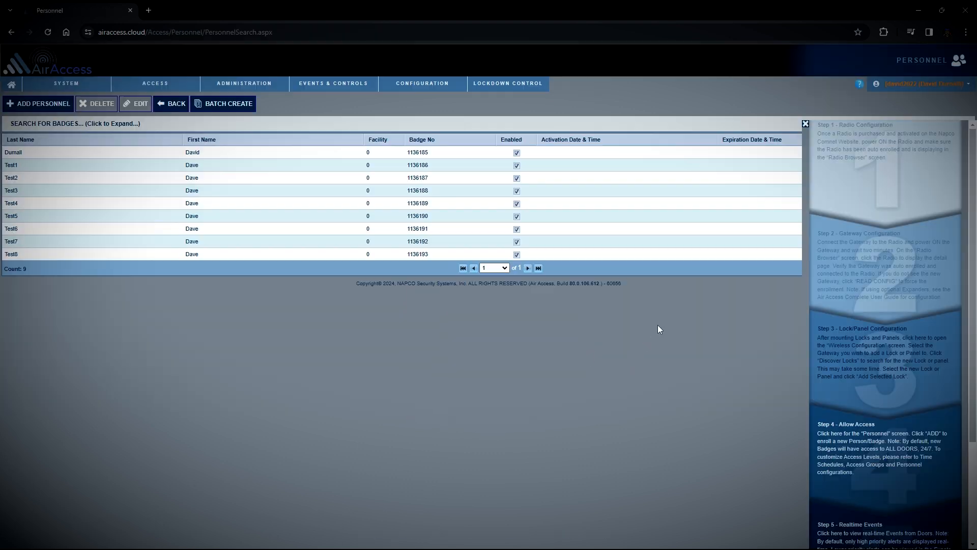
mouse_move(423, 85)
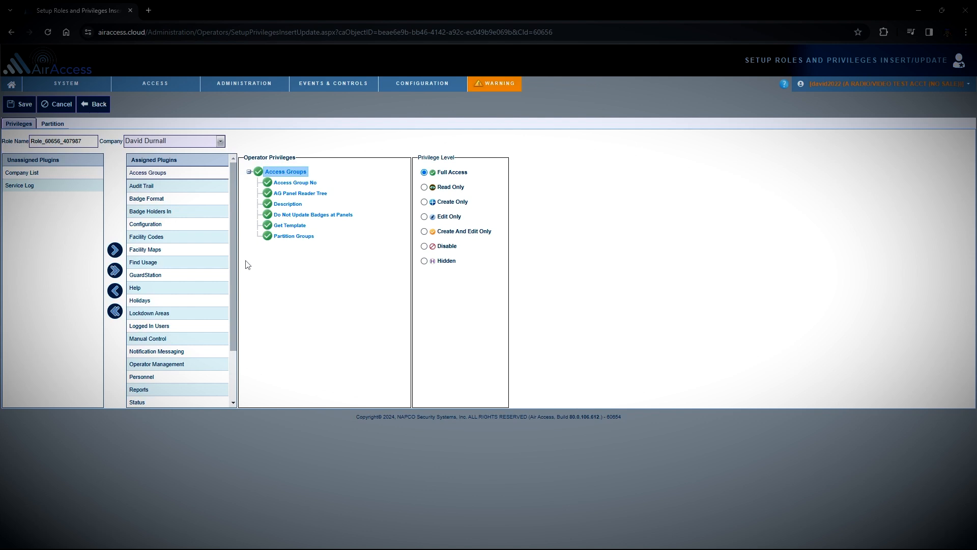
left_click(163, 265)
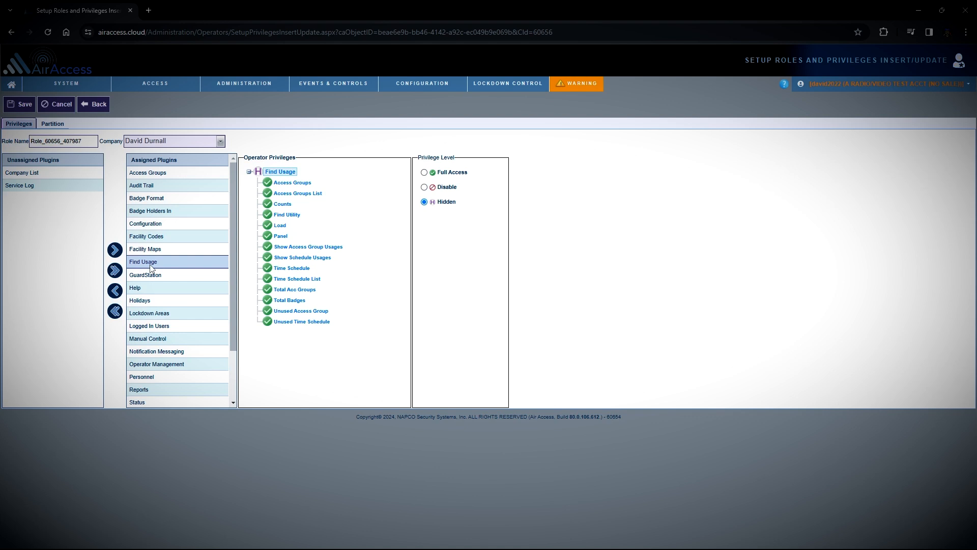
mouse_move(145, 88)
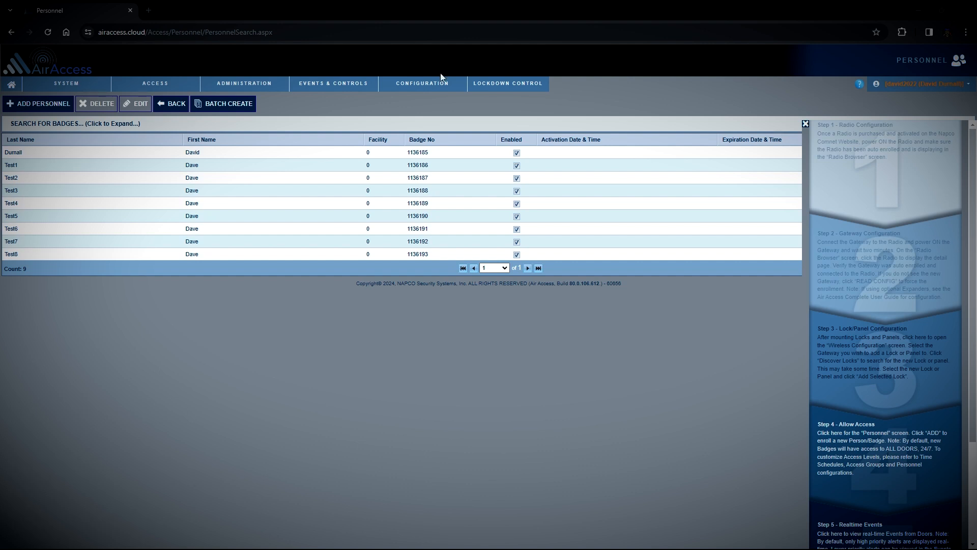
Step: Add a new role in Setup Roles and Privileges named 'Store Manager'
mouse_move(249, 85)
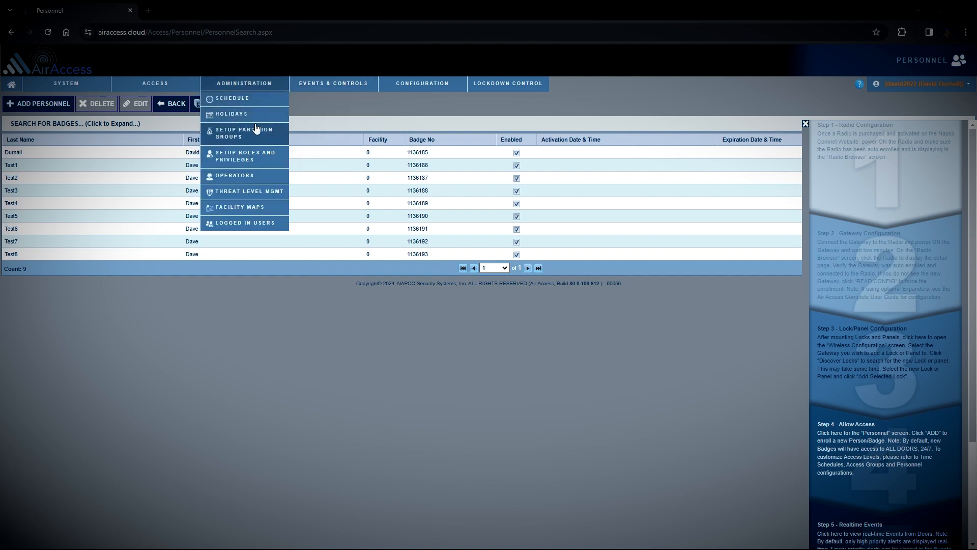
left_click(257, 158)
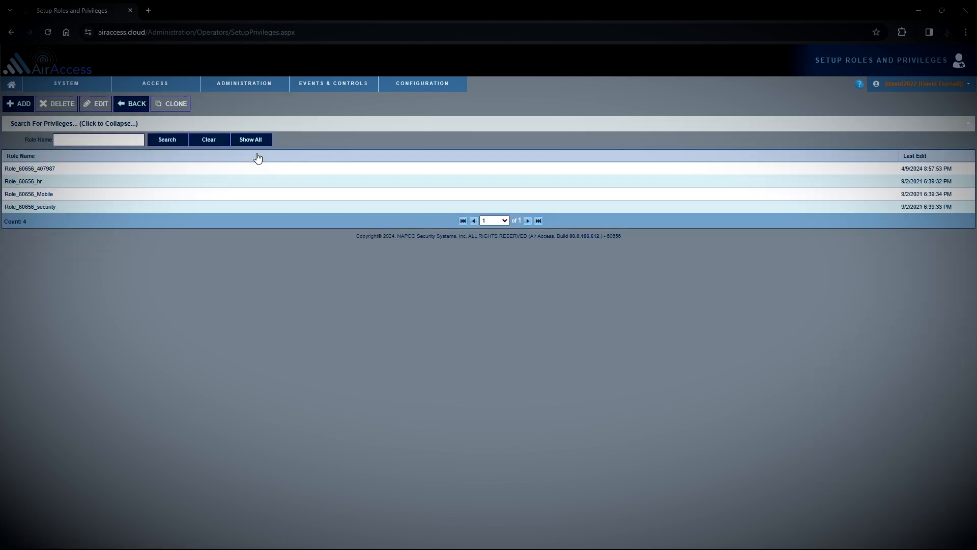
left_click(19, 103)
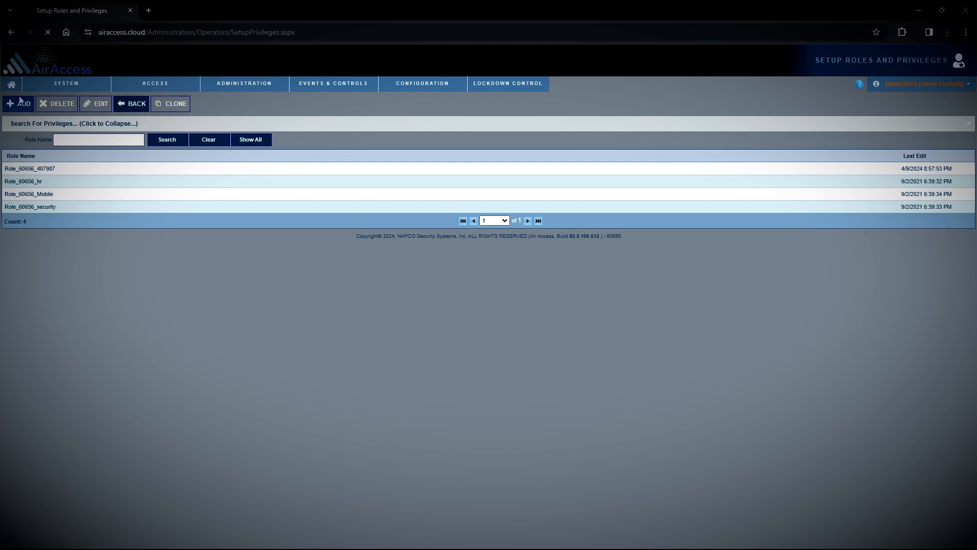
left_click(38, 141)
type("Store Manager")
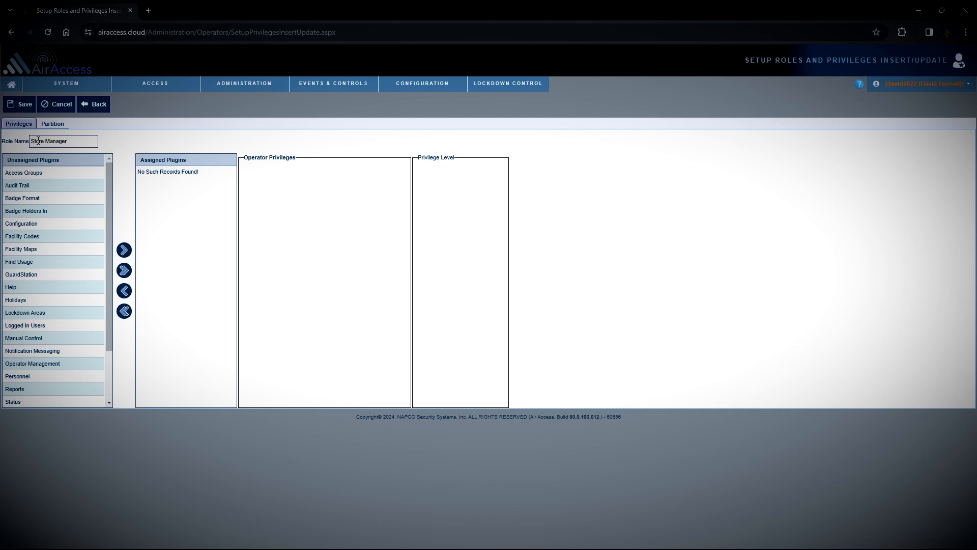
mouse_move(156, 86)
Step: Assign Personnel, Badge Holders In, Access Groups and Lockdown Areas to the role
left_click(125, 250)
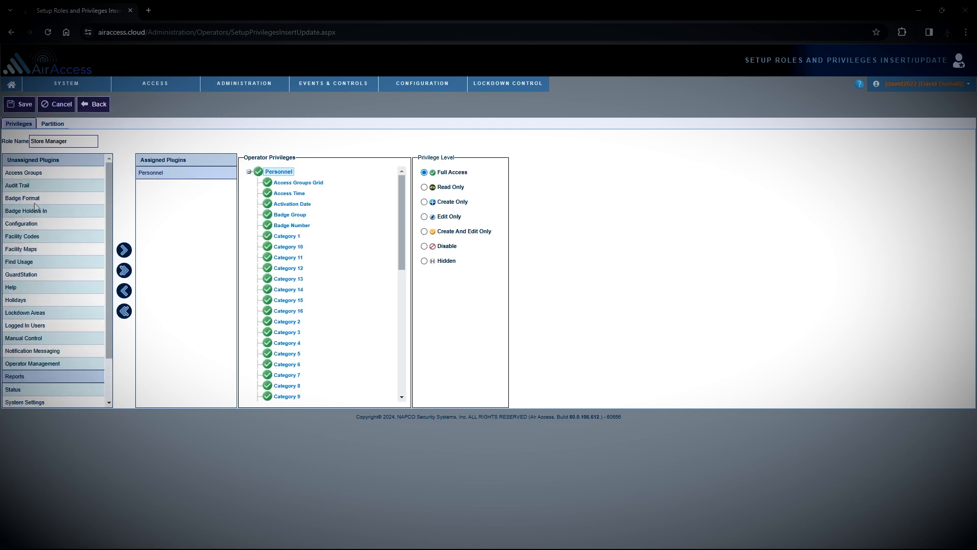
left_click(37, 210)
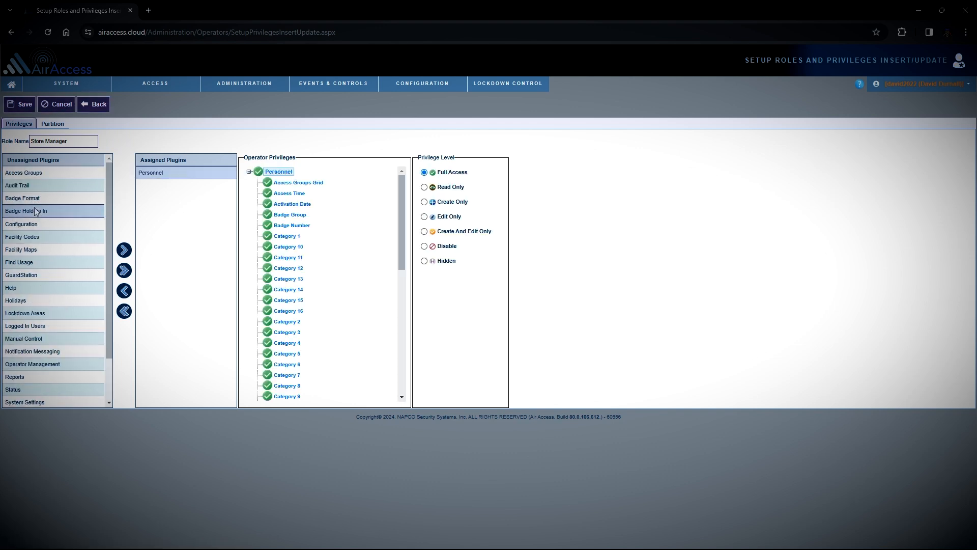
left_click(125, 252)
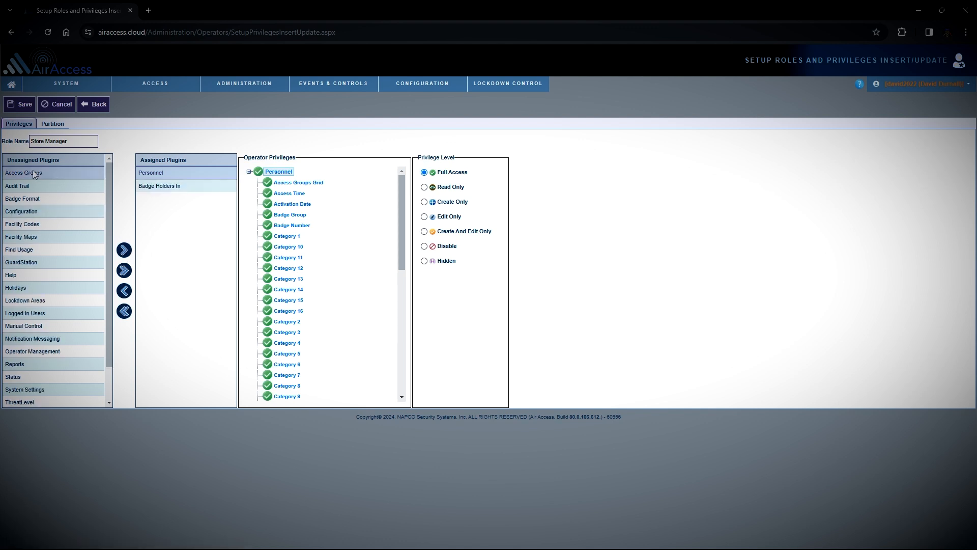
left_click(122, 250)
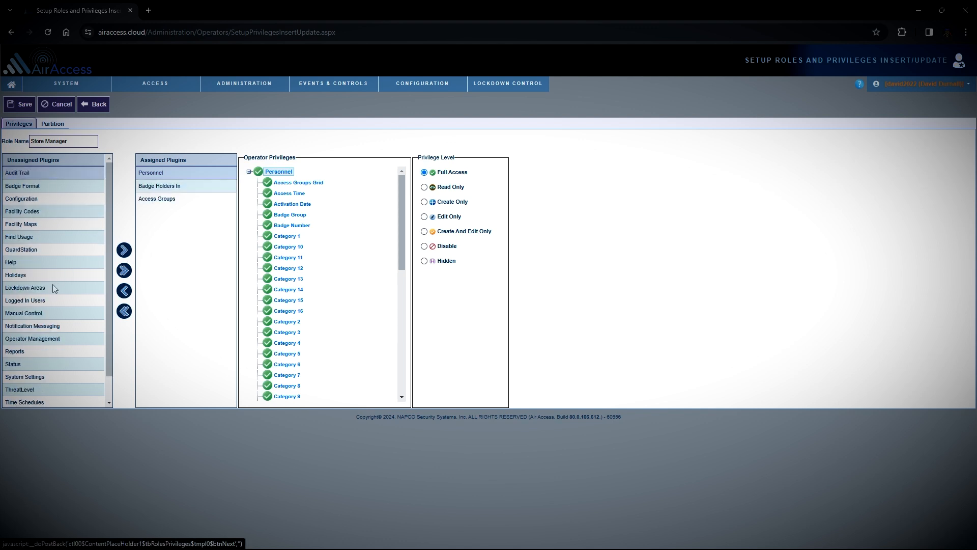
left_click(51, 289)
left_click(124, 250)
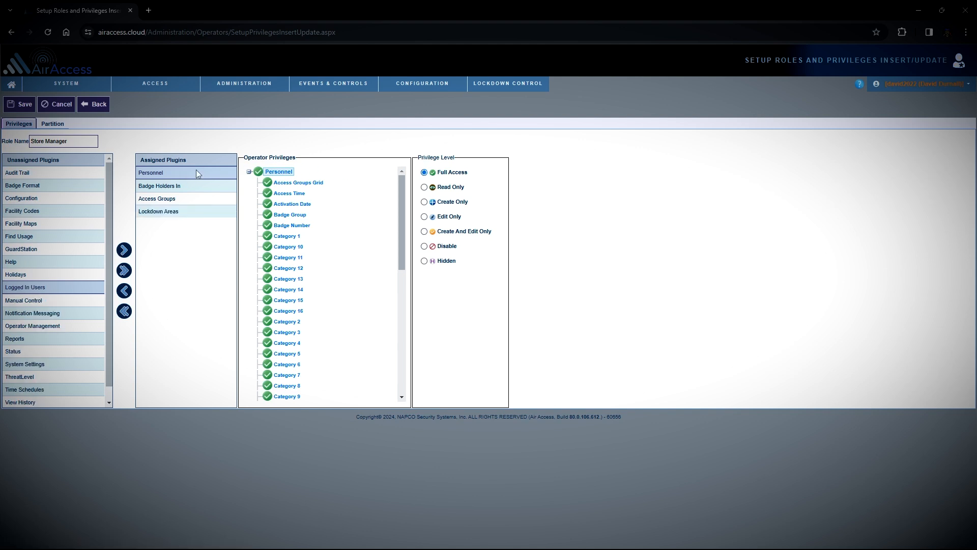
Step: Review the new plugins' privileges and set Lockdown Areas to Hidden
left_click(194, 187)
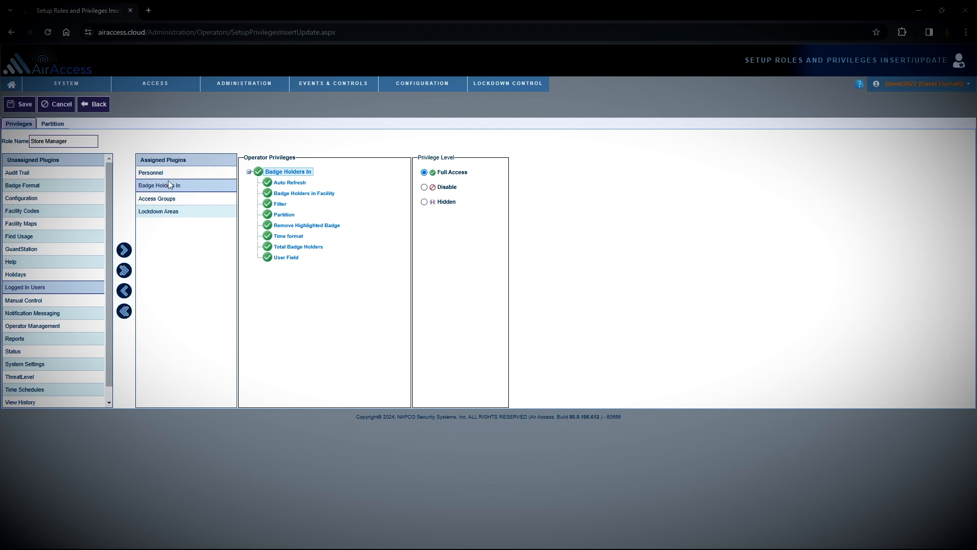
left_click(169, 200)
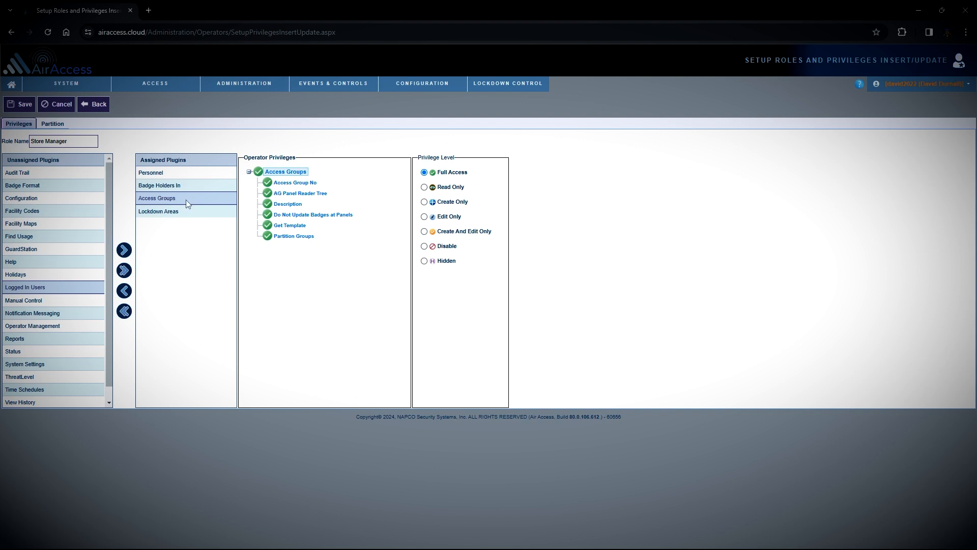
left_click(182, 214)
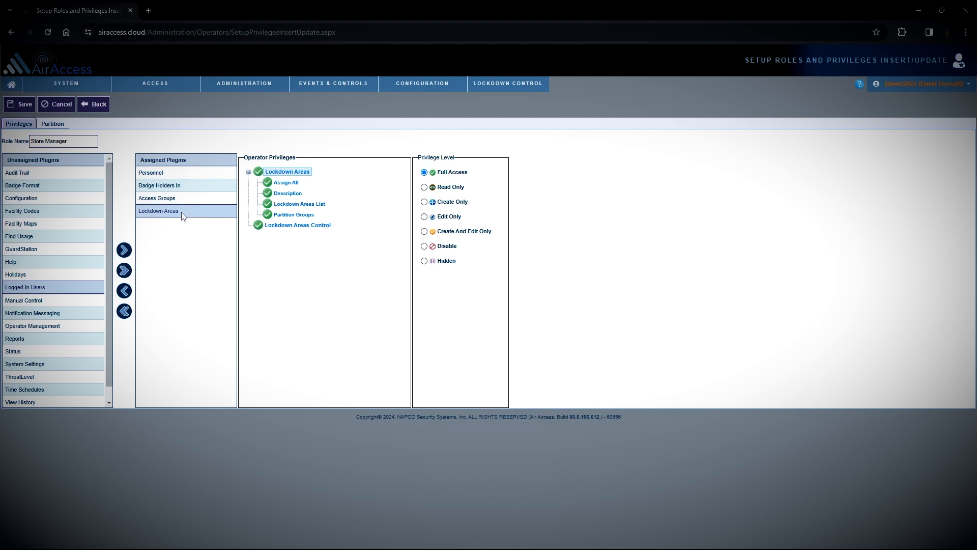
left_click(425, 262)
Step: Assign GuardStation, Holidays, Manual Control, Notification Messaging and Reports to the role
left_click(59, 250)
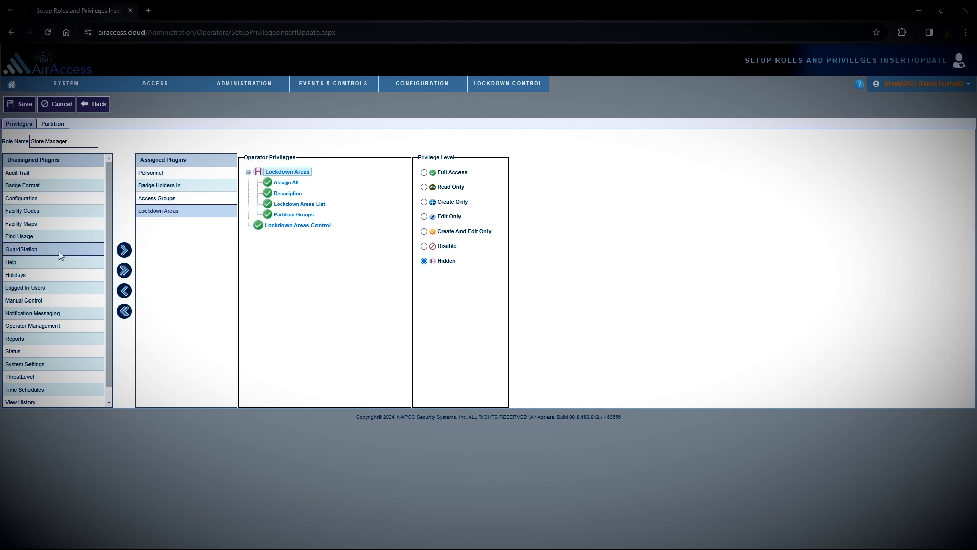
left_click(123, 250)
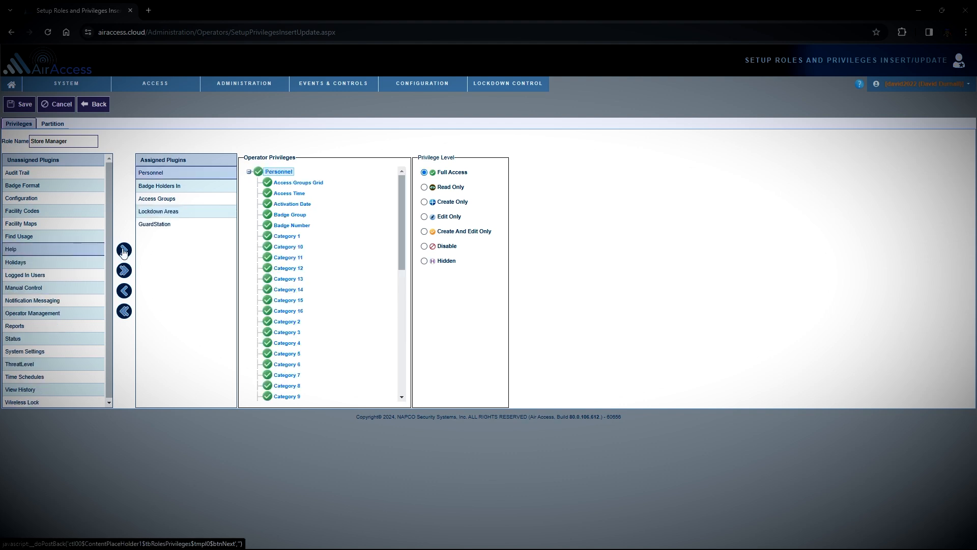
left_click(38, 263)
left_click(124, 250)
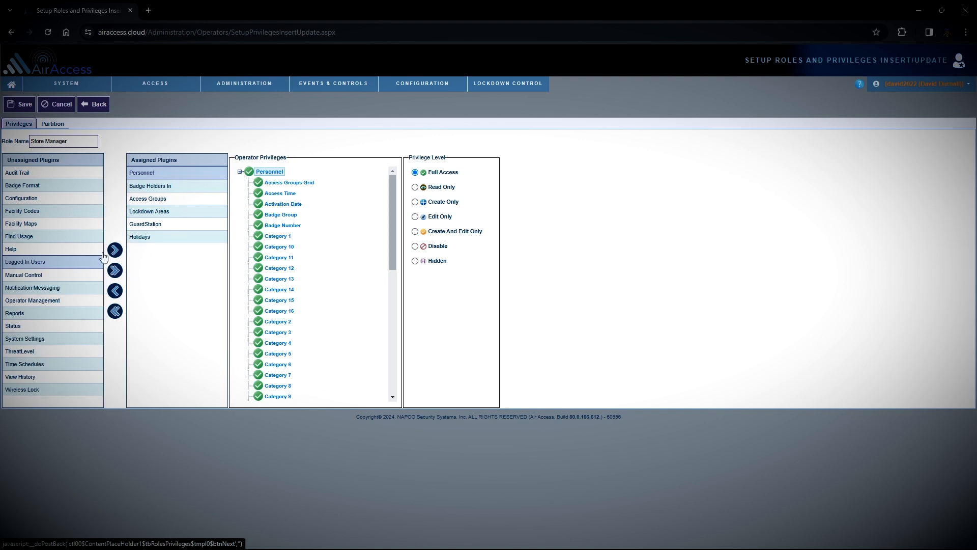
left_click(49, 275)
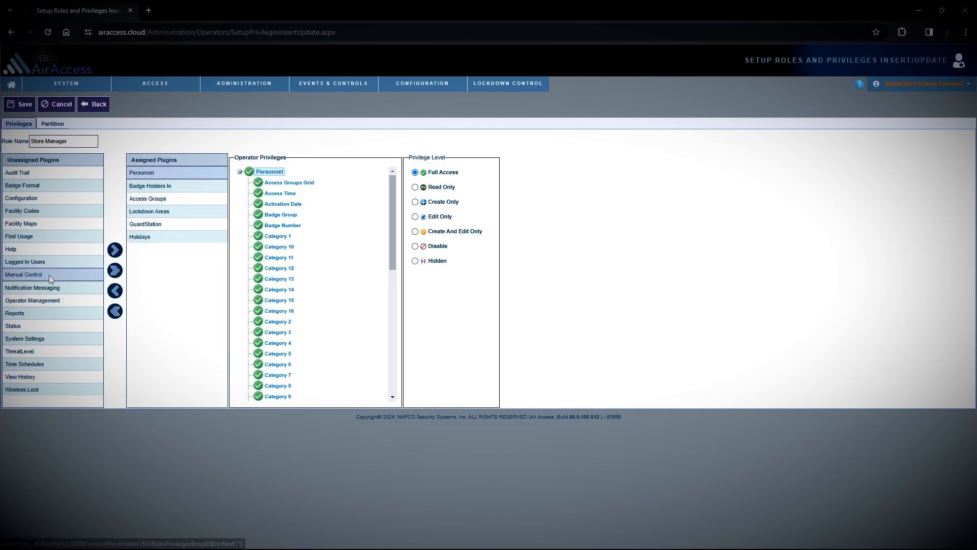
left_click(115, 251)
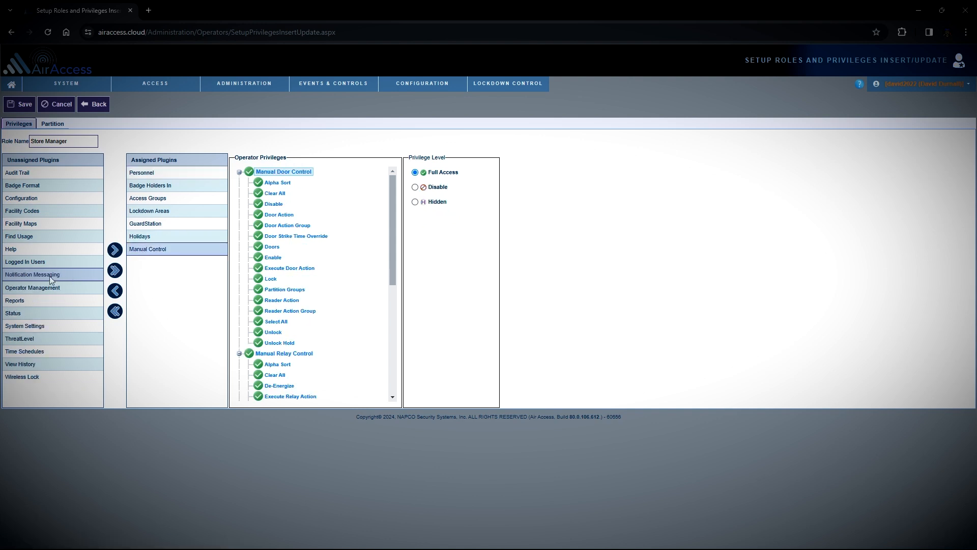
left_click(116, 250)
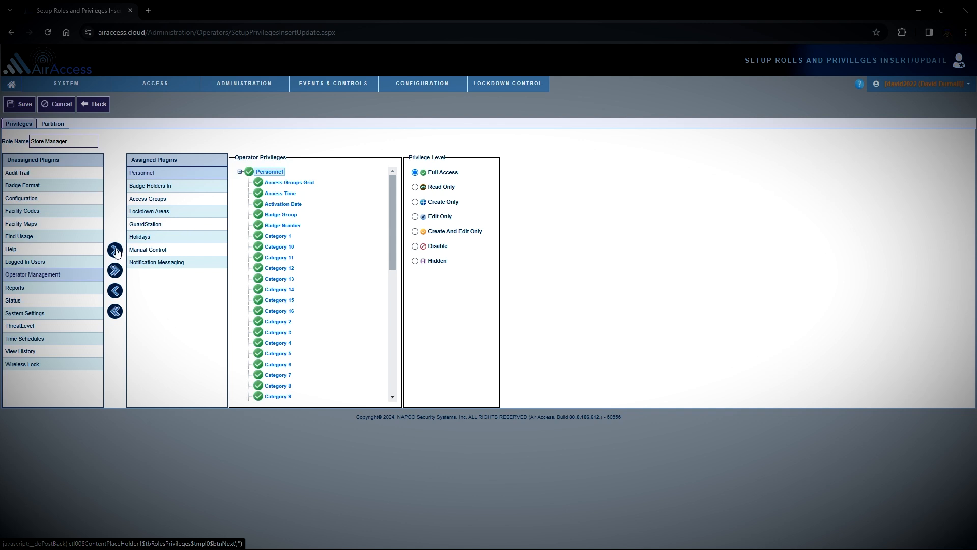
left_click(45, 291)
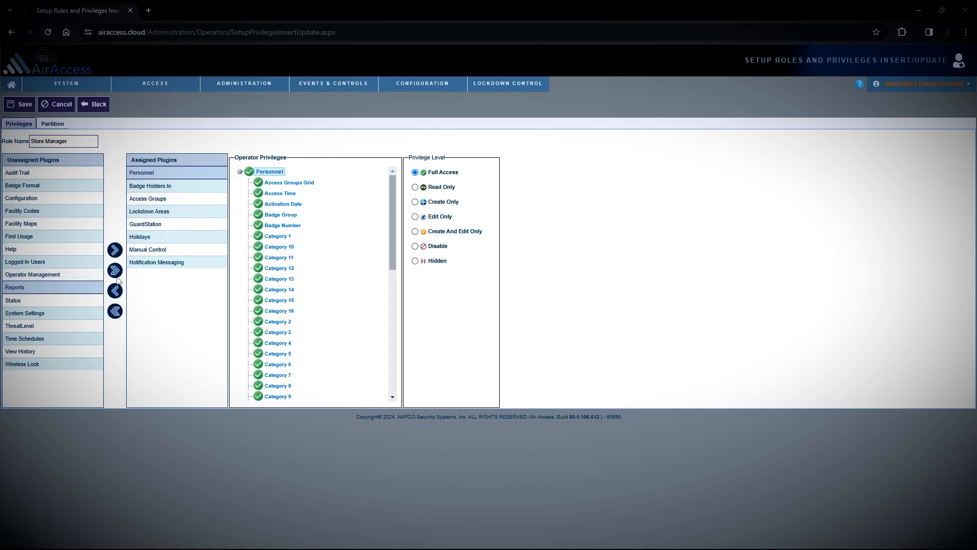
left_click(115, 251)
Step: Hide Report Audit Trail, assign Time Schedules and View History, and hide Wireless Lock
left_click(143, 276)
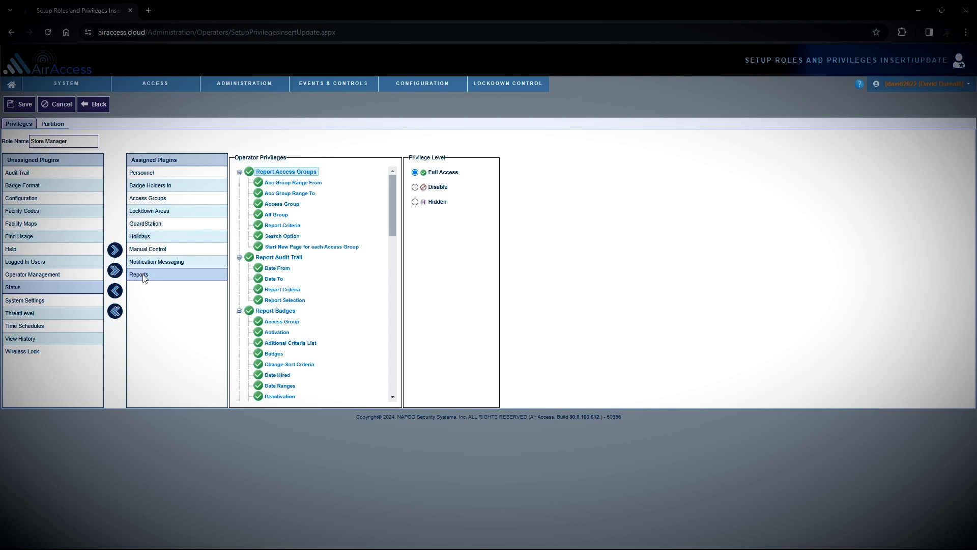
left_click(280, 257)
left_click(415, 202)
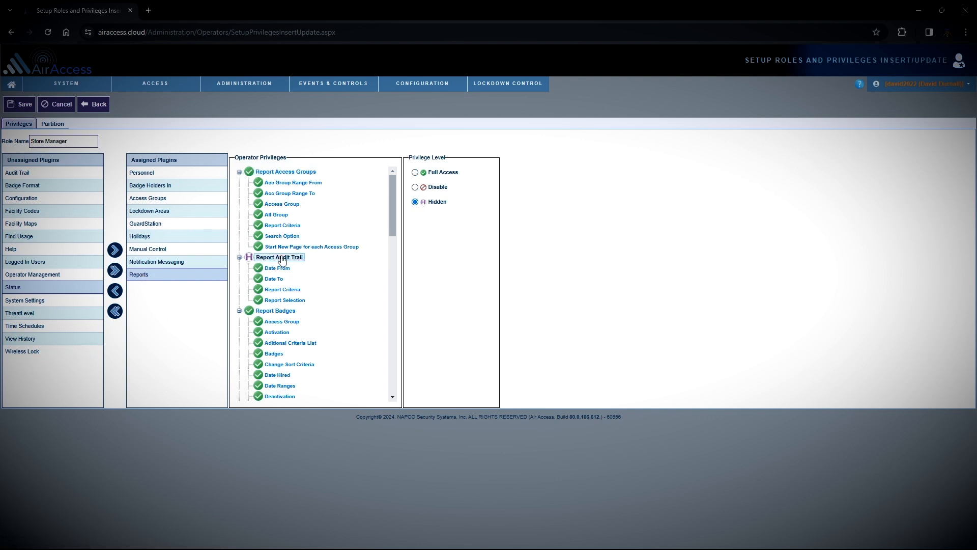
left_click(54, 327)
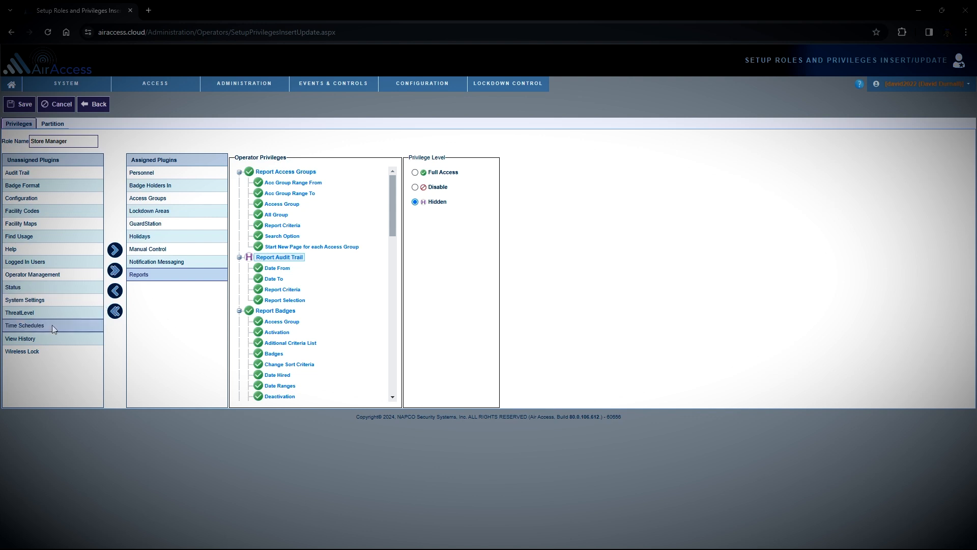
left_click(115, 250)
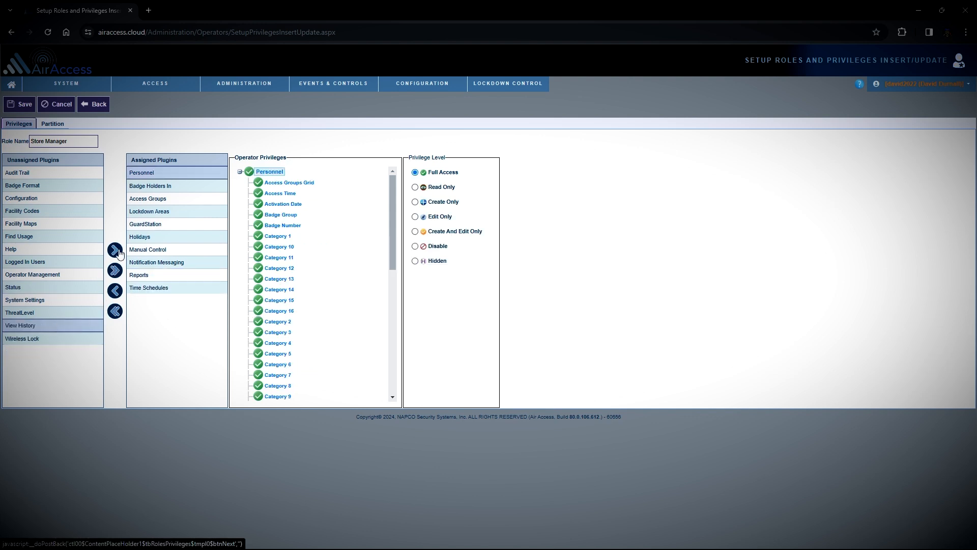
left_click(119, 251)
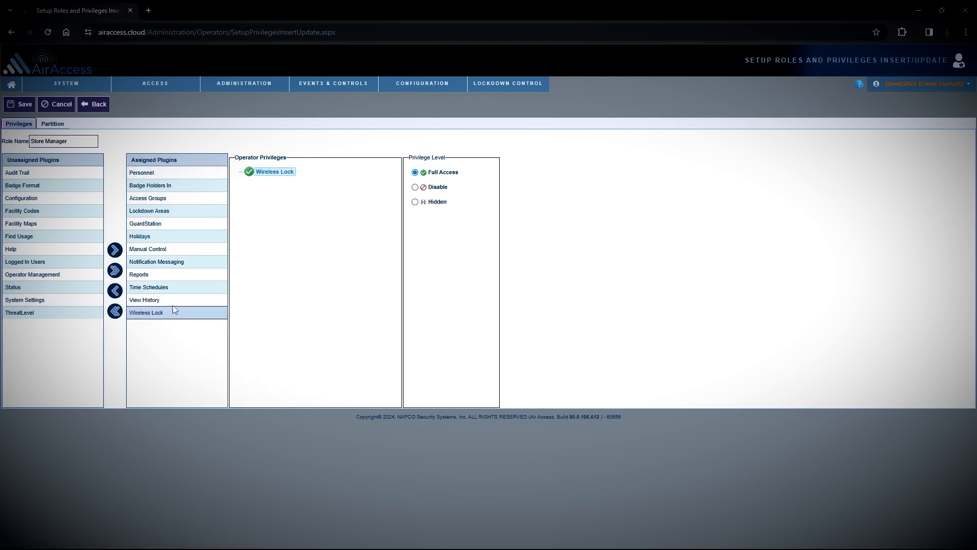
left_click(415, 202)
Step: Move the Store Manager partition from Available to Assigned Partitions on the Partition tab
left_click(54, 125)
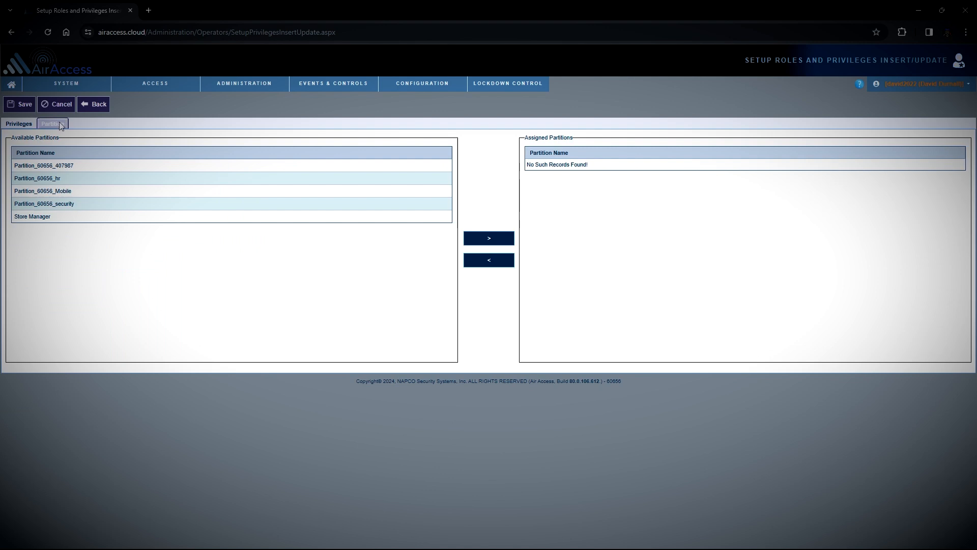
left_click(102, 220)
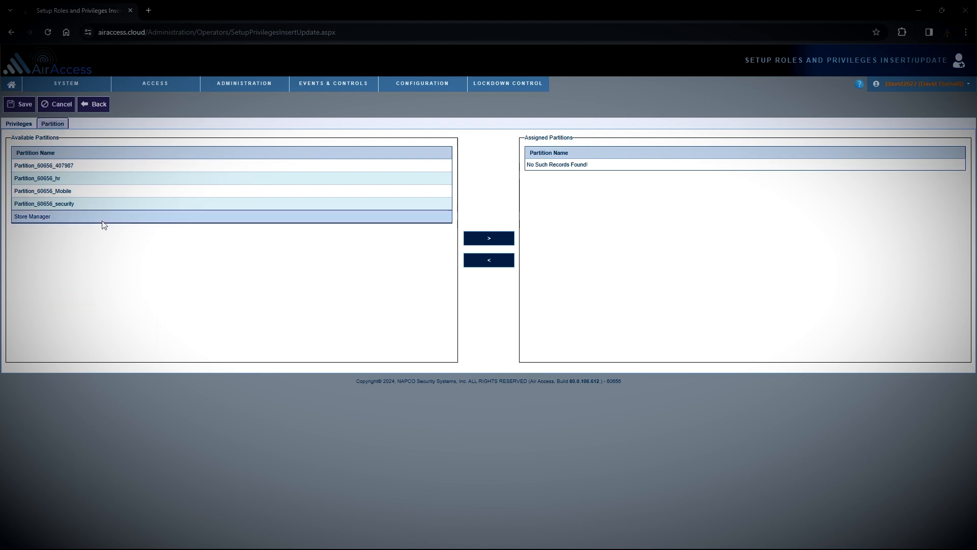
left_click(504, 247)
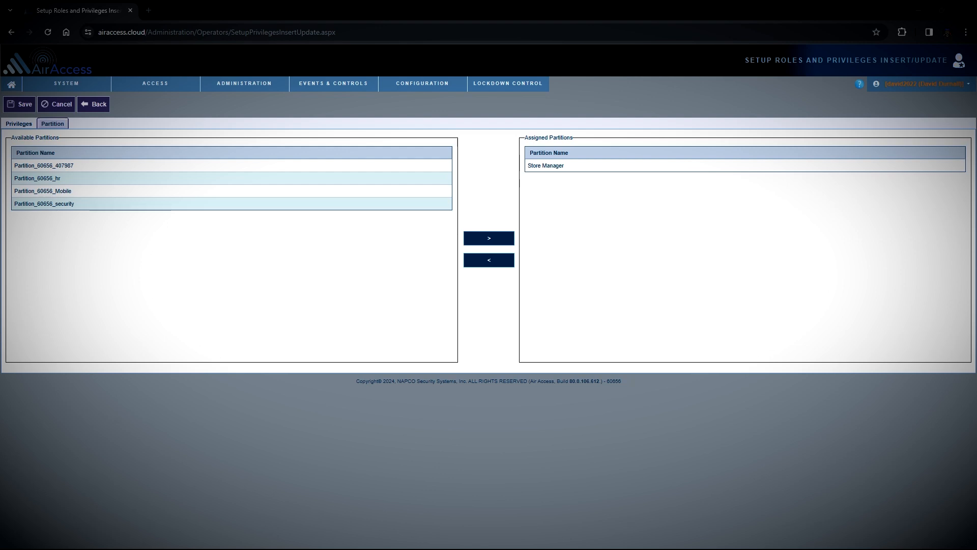
Step: Save the Store Manager role, then open Role_60656_hr and go back
left_click(23, 105)
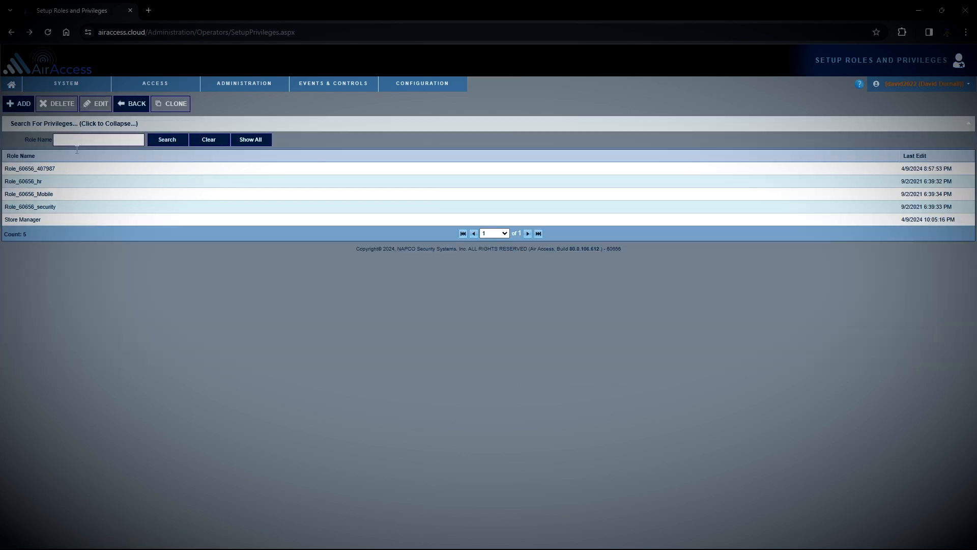
double_click(47, 181)
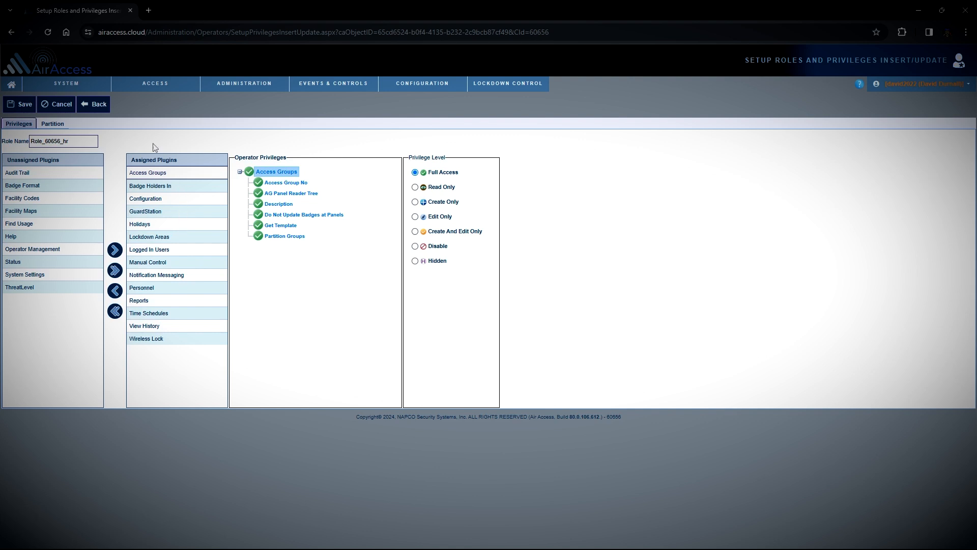
left_click(97, 106)
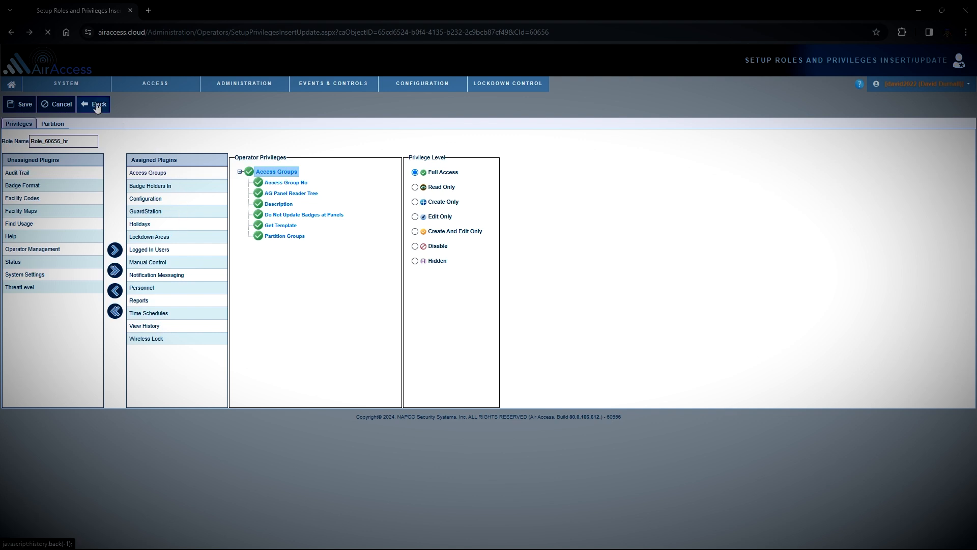